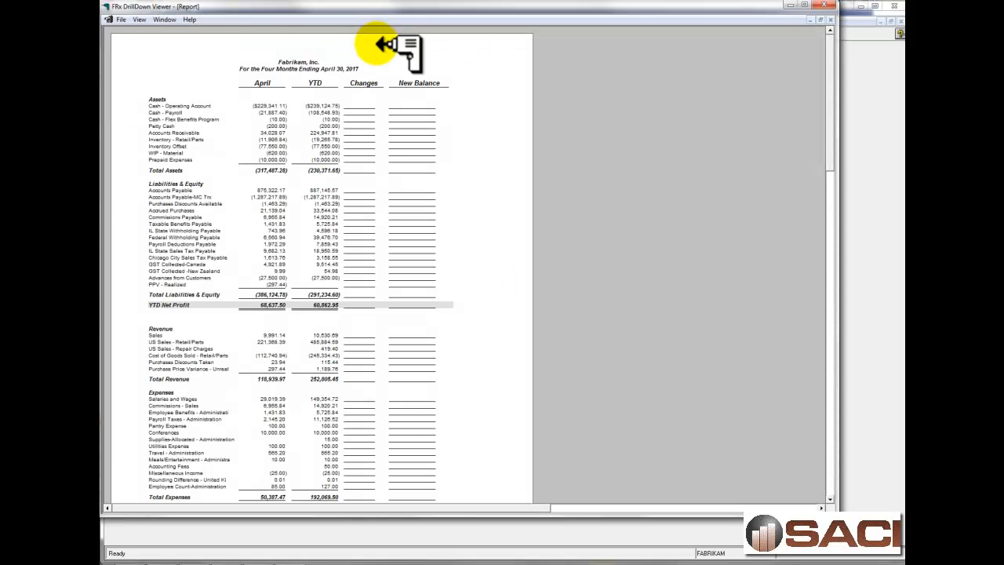
Step: Set the report's magnification to 75 percent to review the whole page, and close the report viewer
left_click(139, 19)
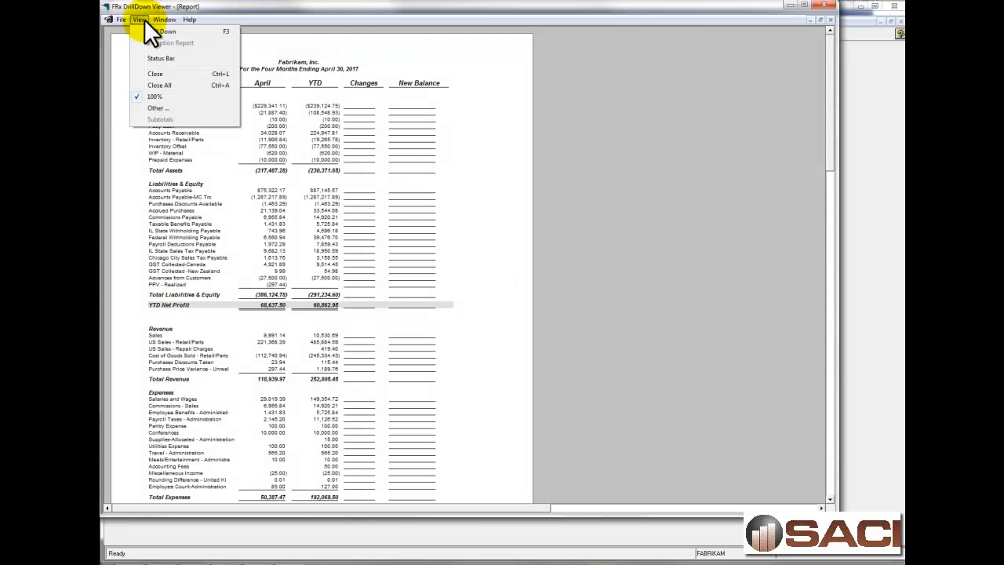
left_click(153, 105)
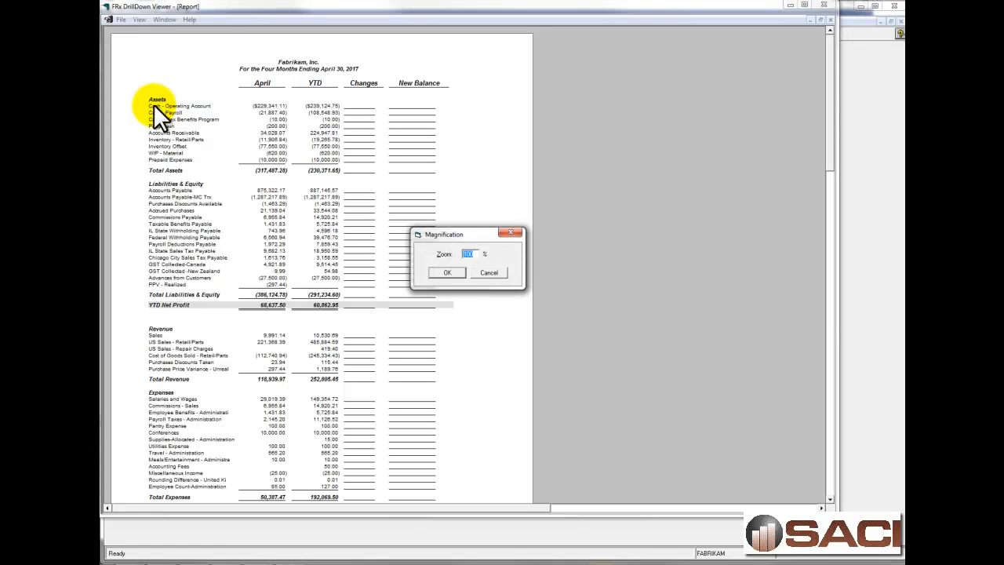
type("75")
key("Return")
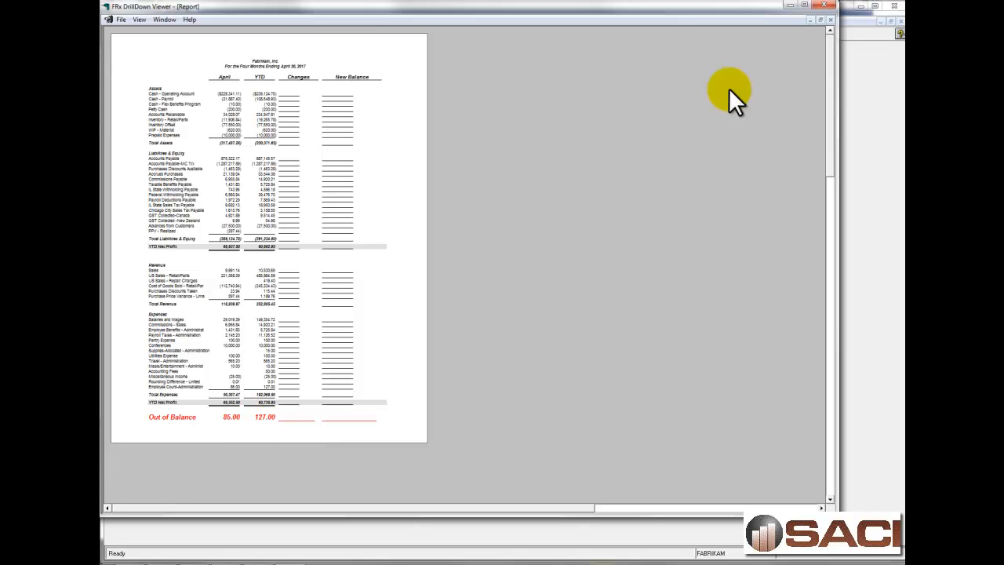
left_click(822, 5)
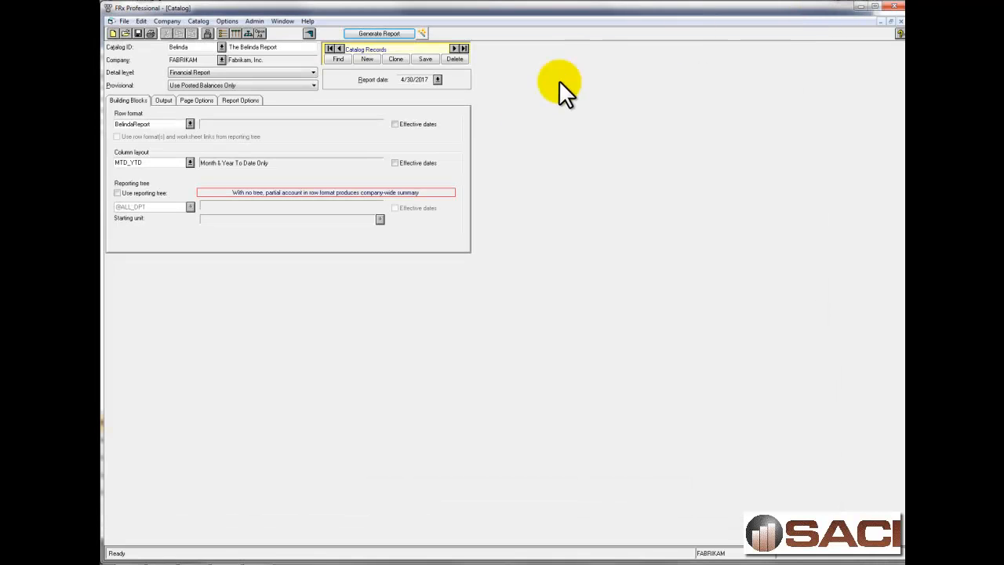
Step: Enable exception reporting for missing and duplicate accounts in the advanced report options and generate the report
left_click(211, 100)
left_click(239, 100)
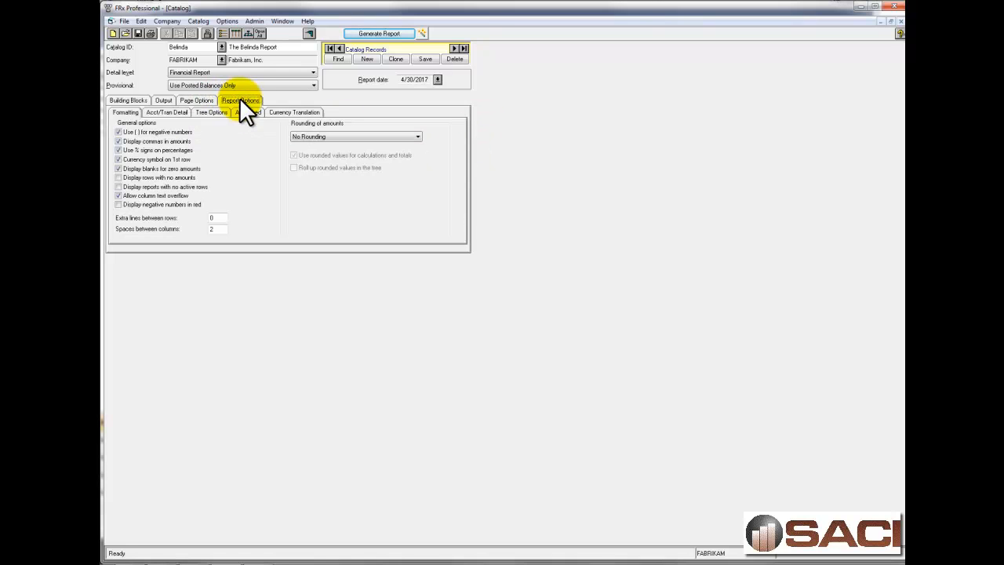
left_click(244, 112)
left_click(127, 136)
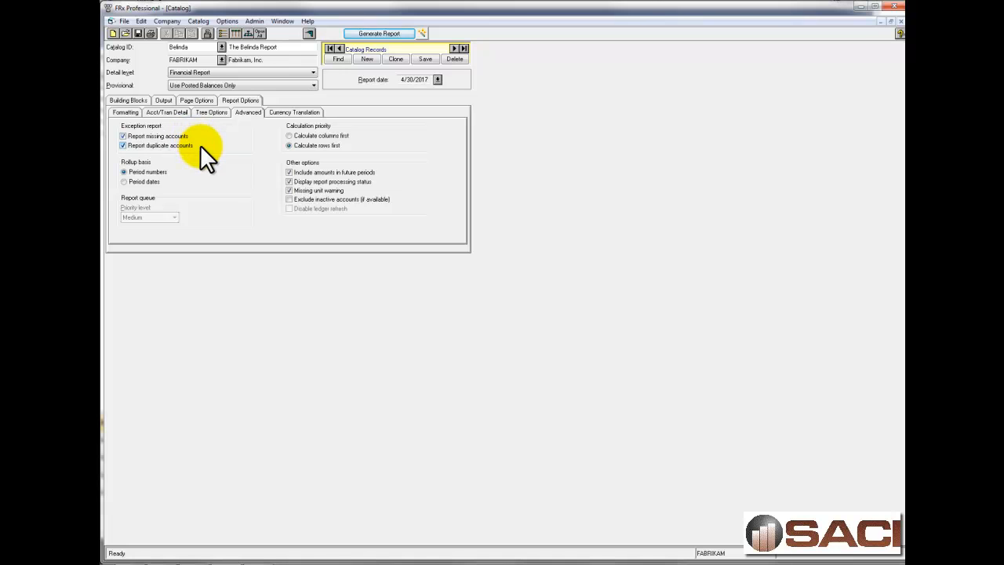
left_click(371, 32)
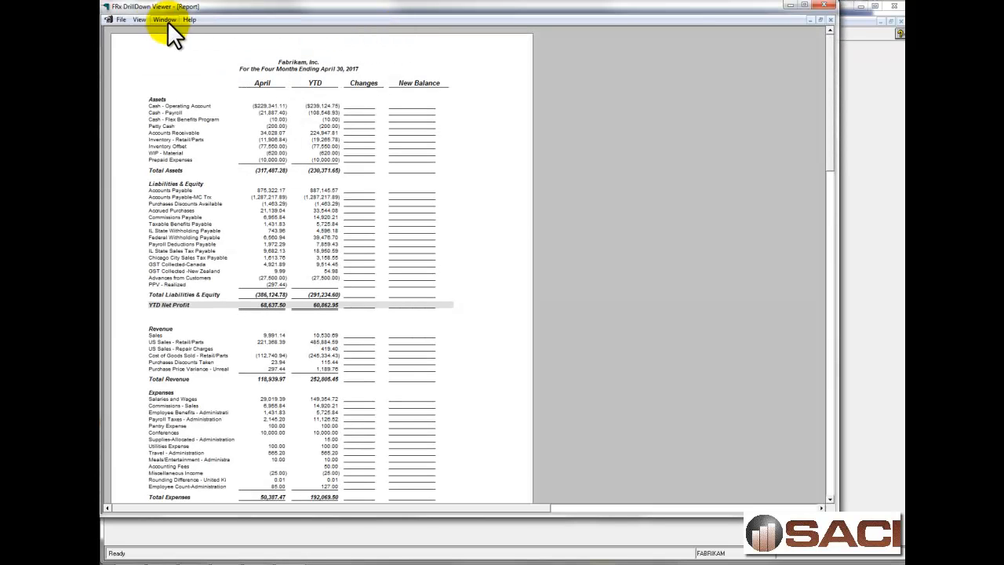
Step: Set the magnification of the newly generated report to 75 percent
left_click(141, 21)
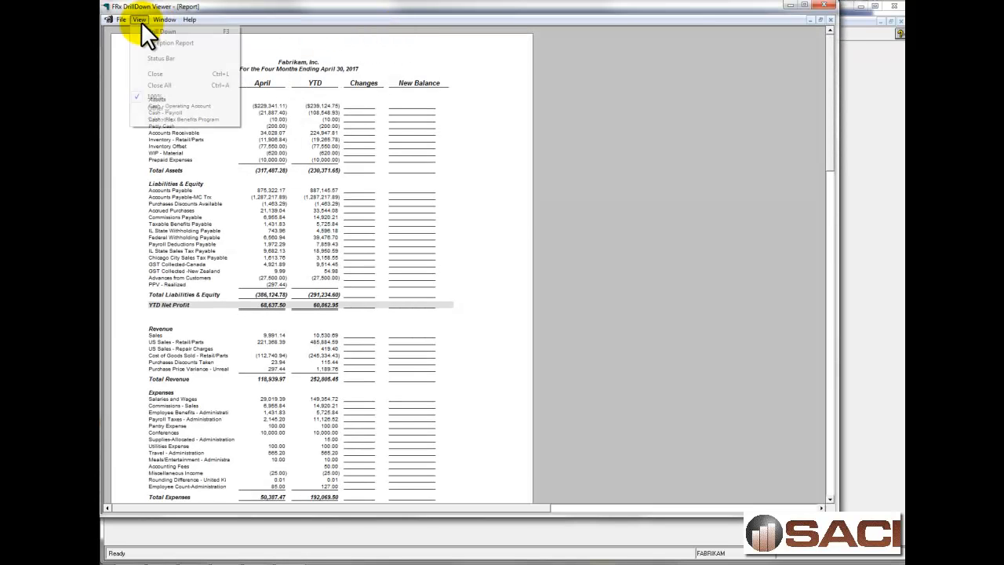
left_click(151, 107)
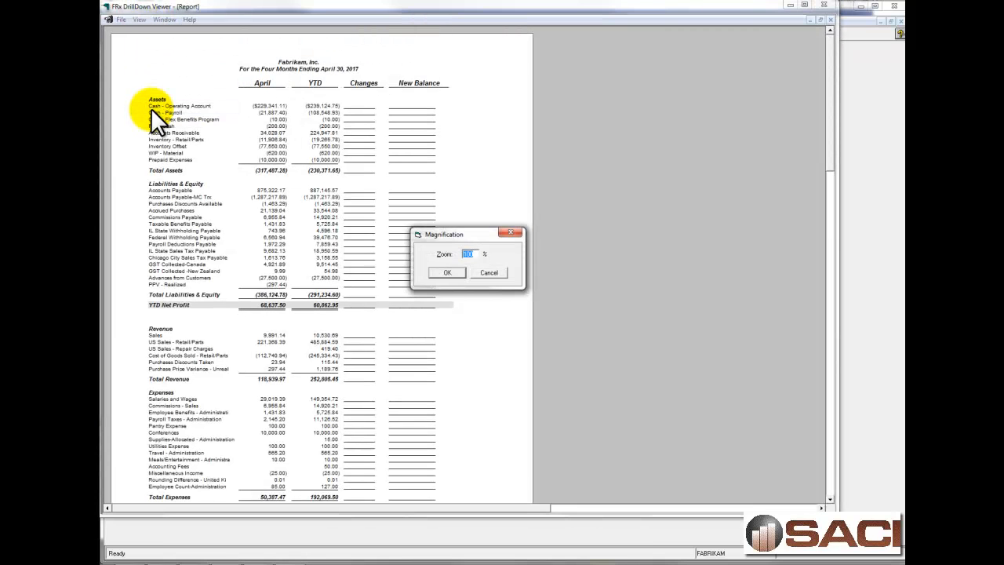
type("75")
key("Return")
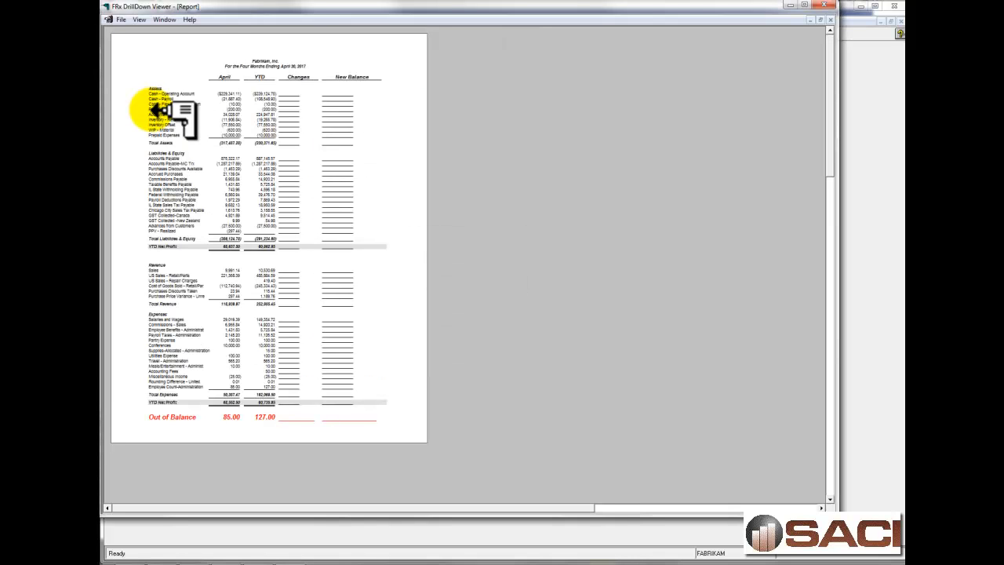
Step: View the exception report on missing and duplicate accounts, and close both reports and the viewer
left_click(144, 19)
mouse_move(164, 19)
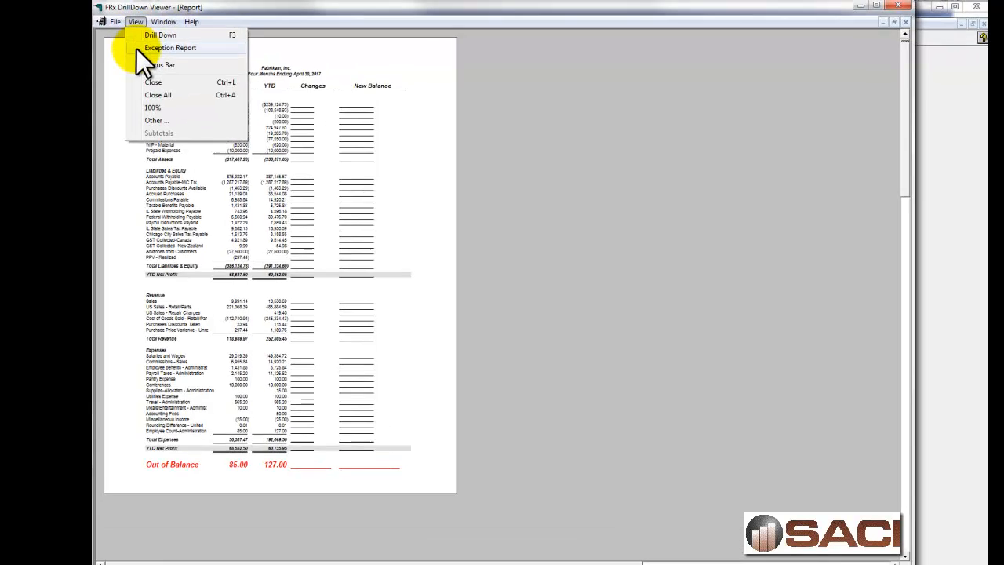
left_click(139, 43)
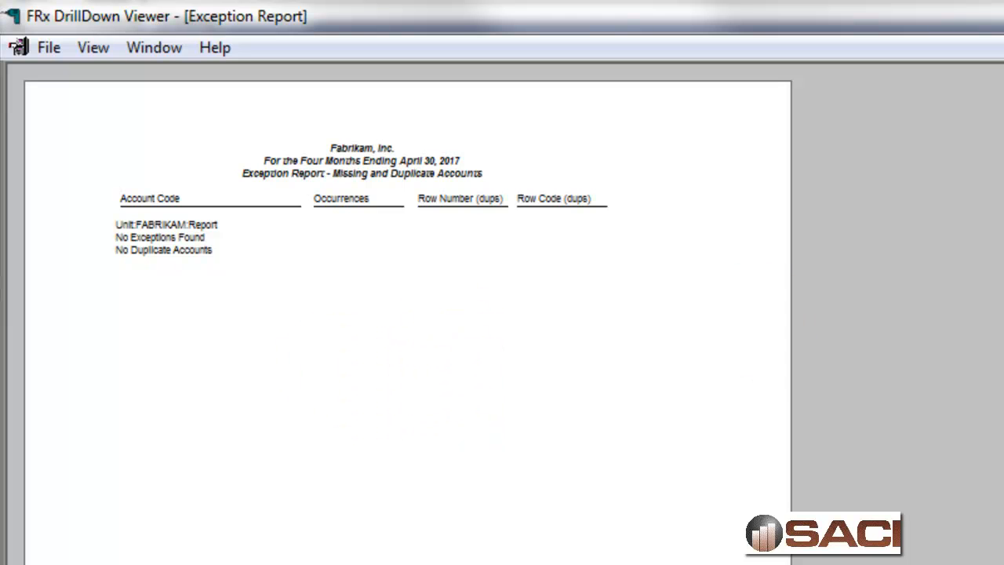
key("ctrl+F4")
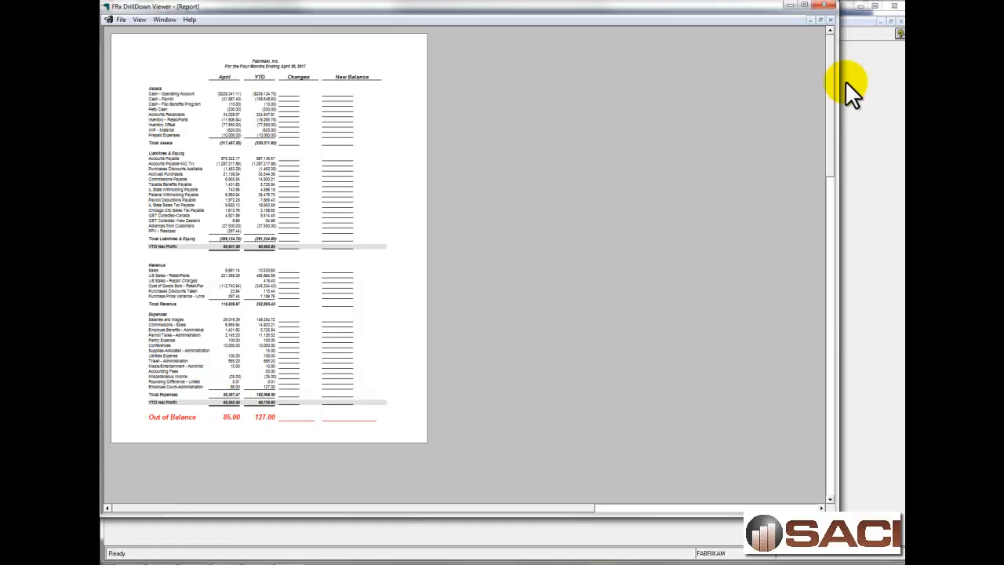
left_click(829, 19)
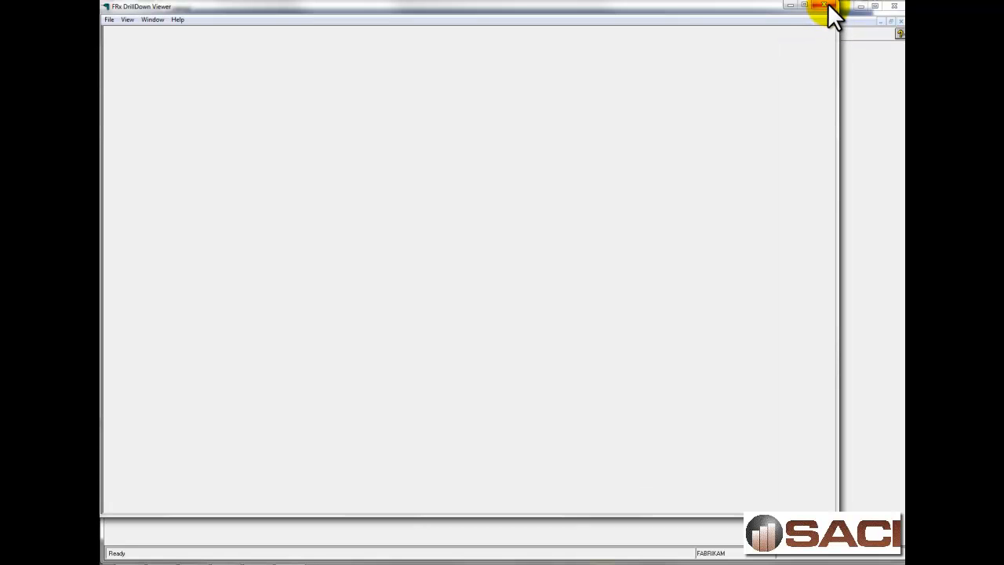
left_click(825, 6)
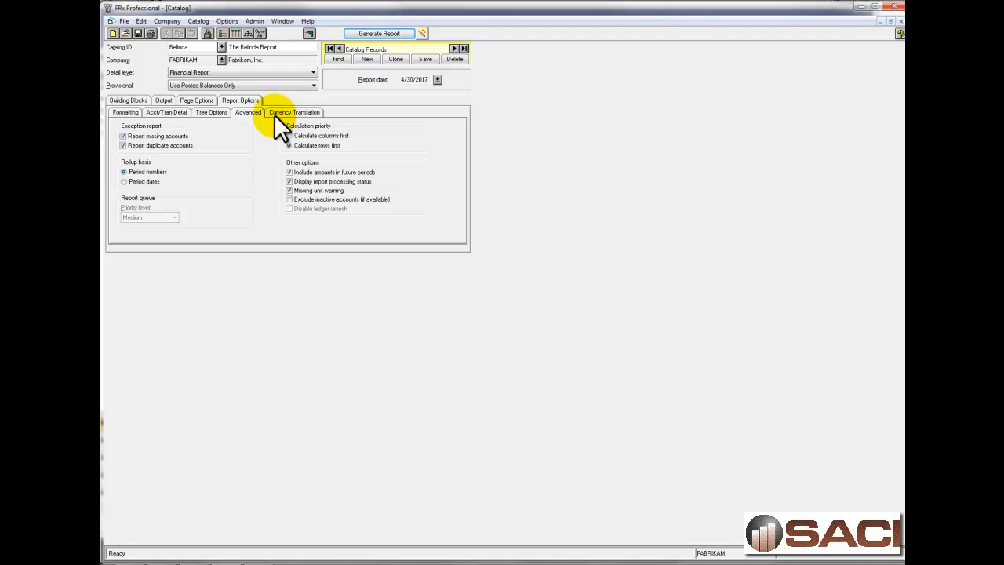
Step: Delete the rows for accounts 9010 to 9040, Square Footage-Administration through Number of Telephone Installations, from the catalog's row format and close it
left_click(130, 100)
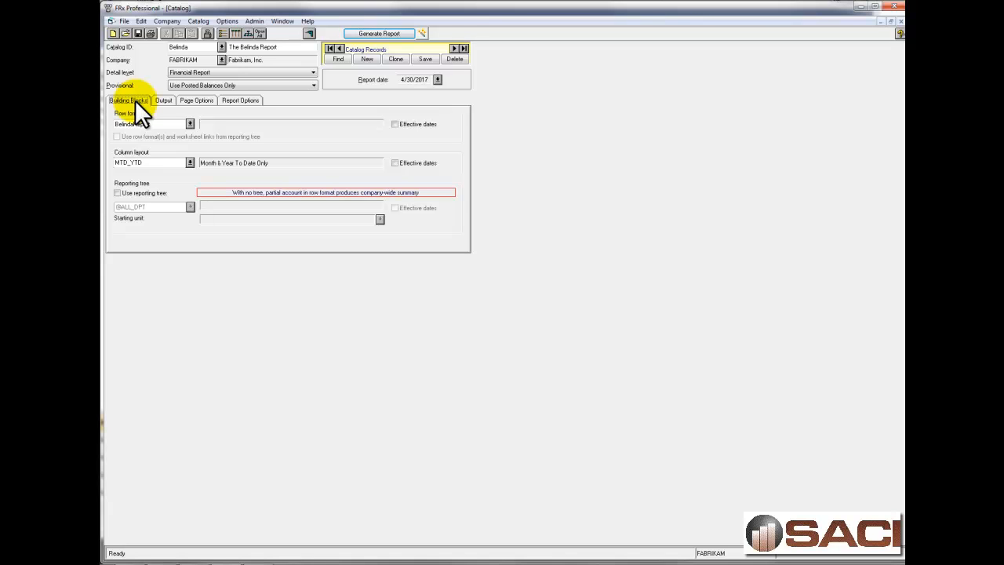
left_click(222, 33)
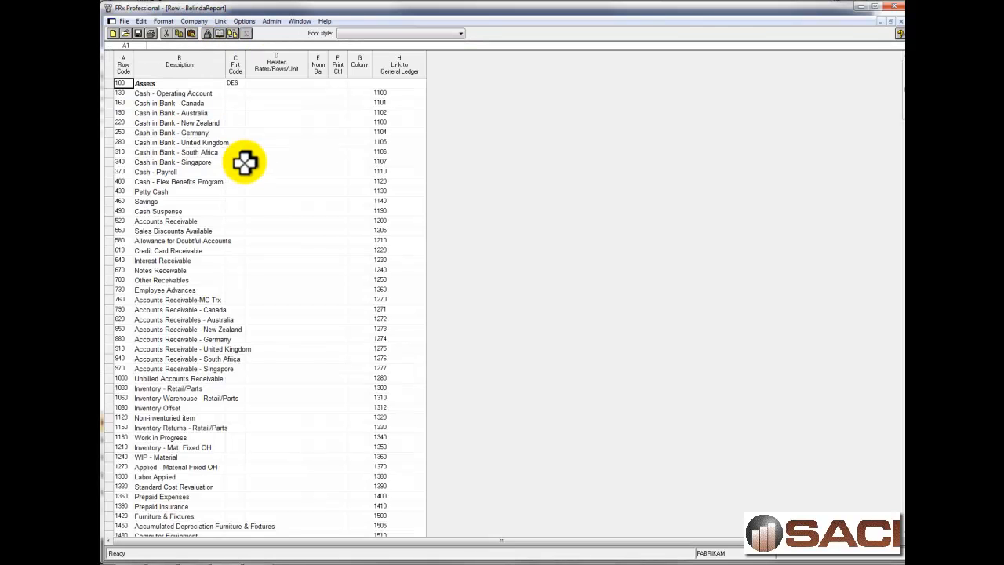
scroll(293, 379, "down", 20)
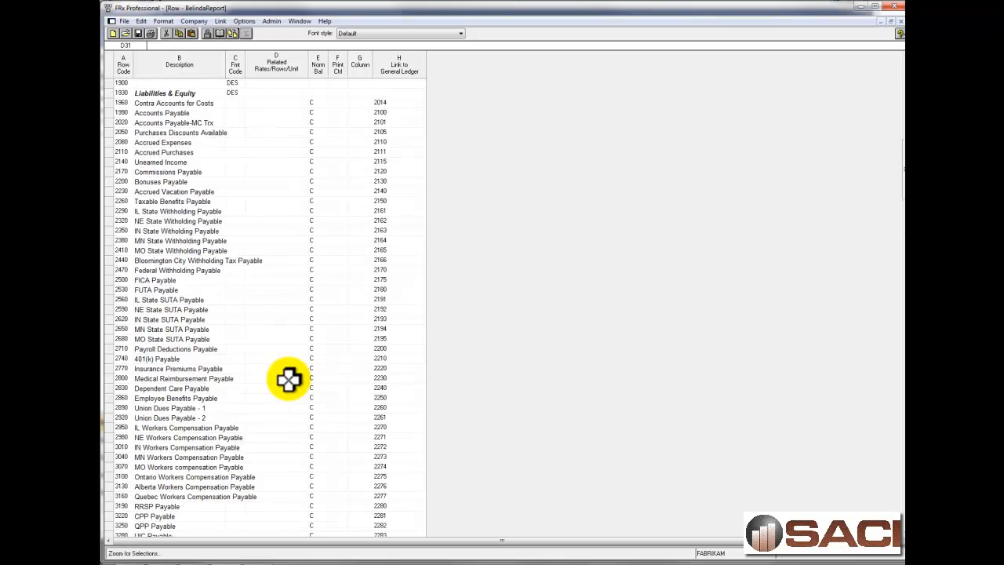
scroll(284, 379, "down", 20)
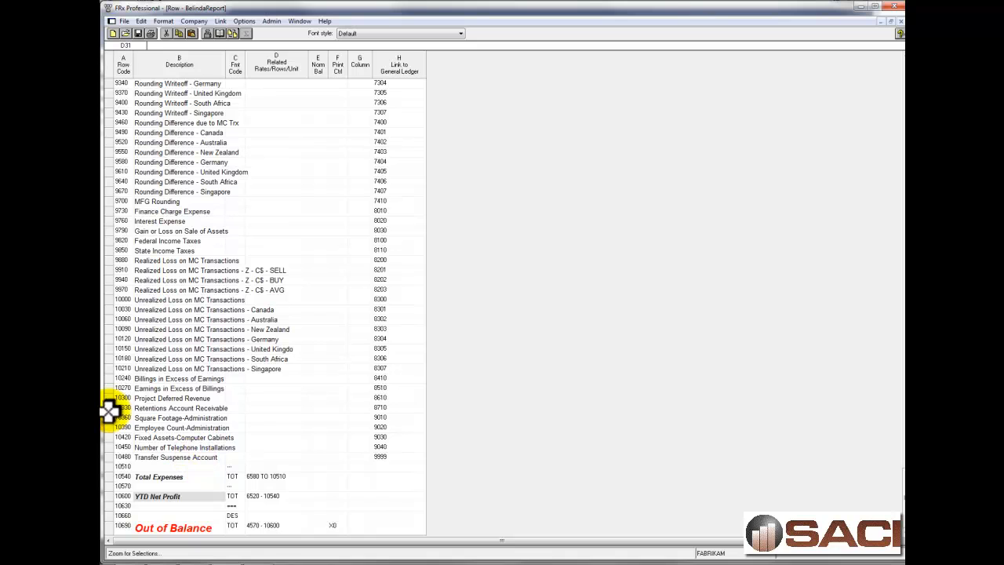
left_click(108, 417)
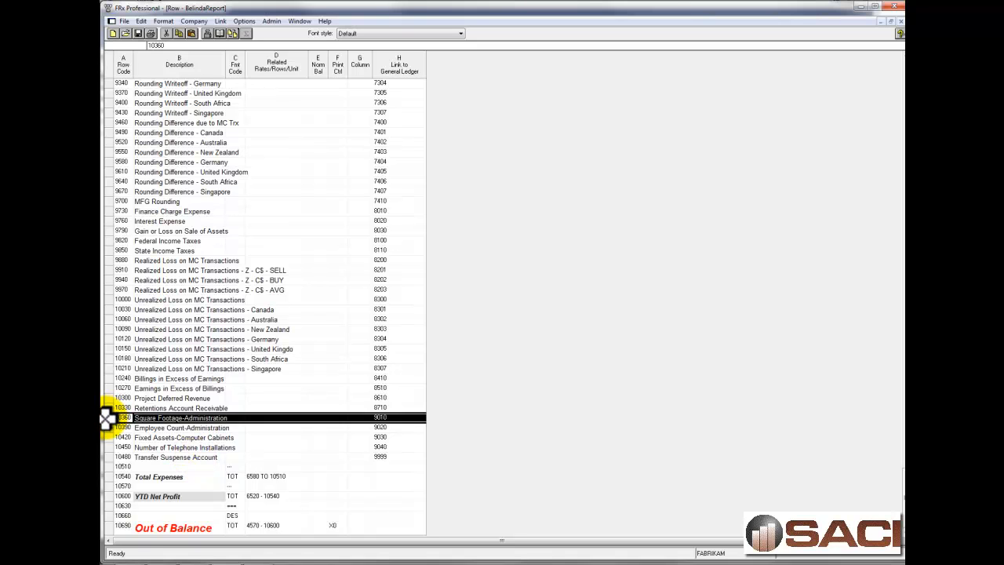
left_click_drag(108, 417, 107, 444)
right_click(189, 425)
left_click(219, 518)
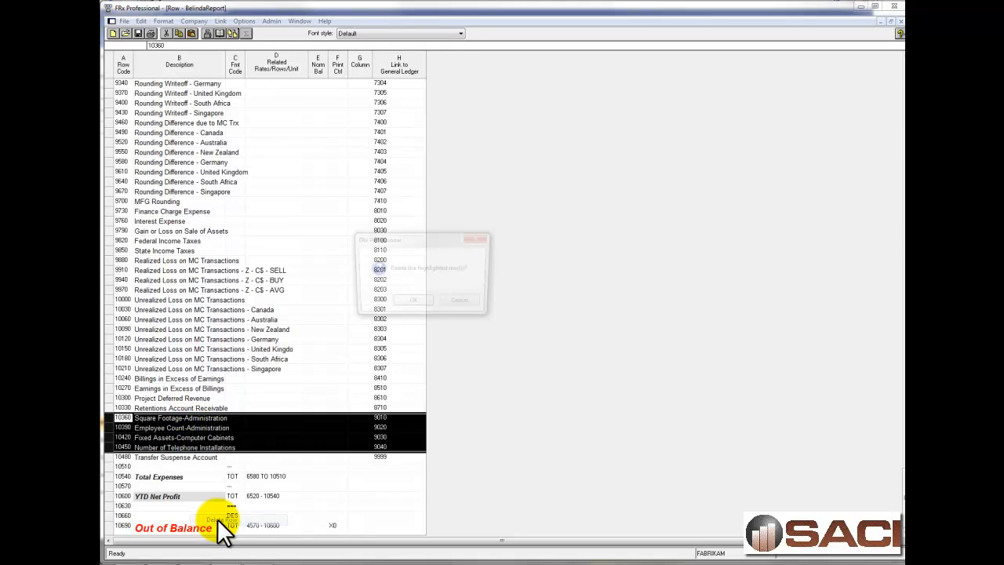
left_click(414, 303)
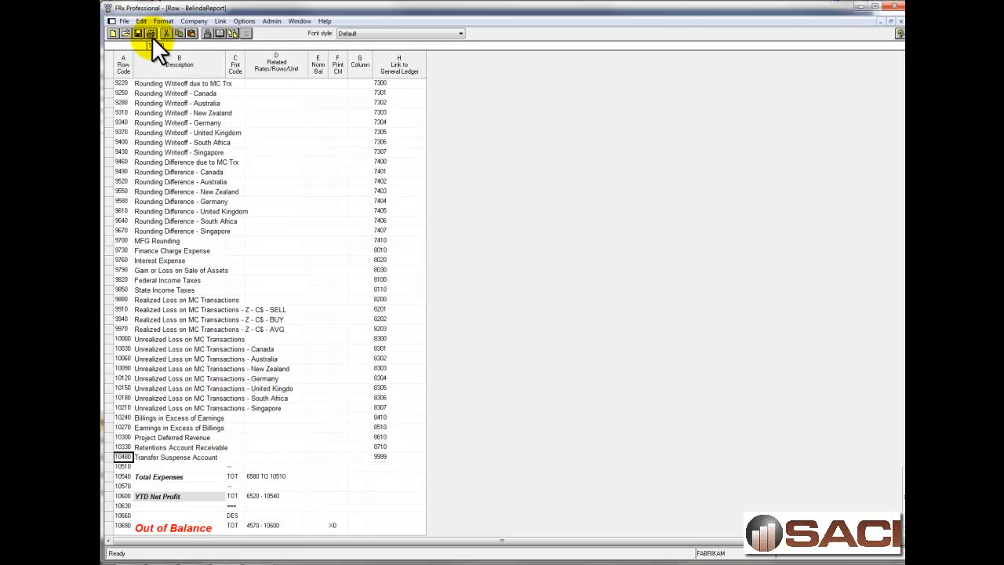
left_click(898, 22)
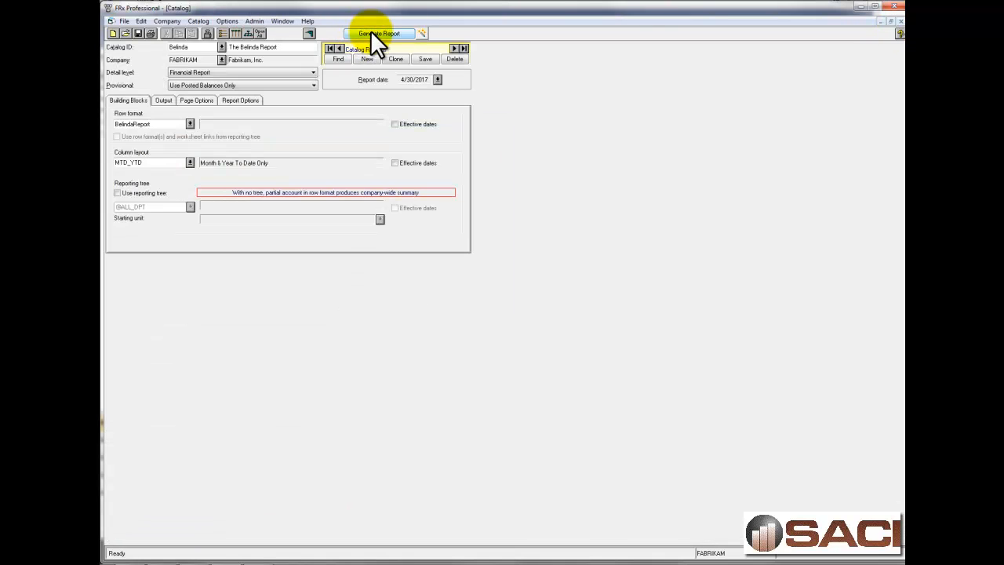
Step: Regenerate the report, check its exception report for missing and duplicate accounts, and return to the financial report
left_click(370, 32)
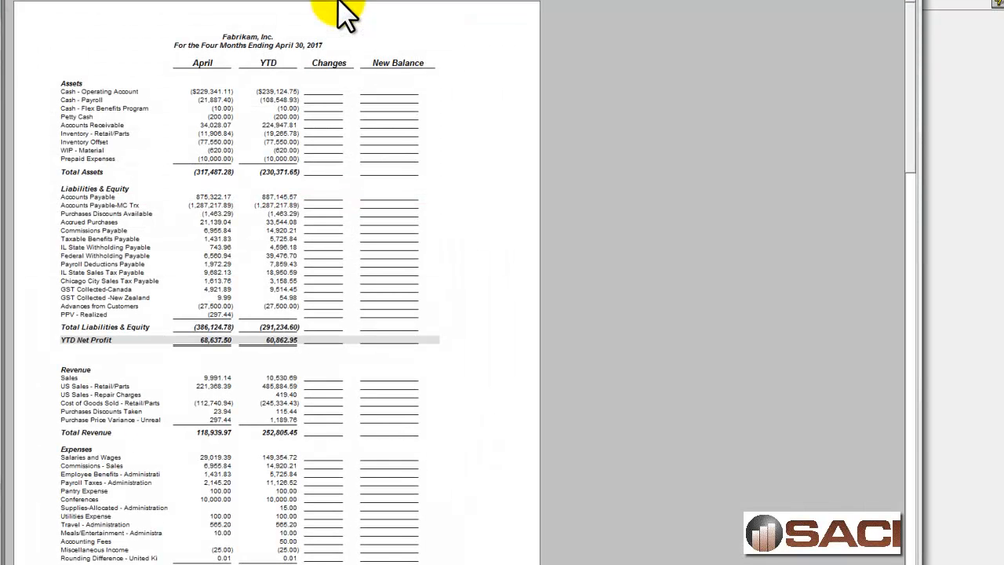
left_click(43, 2)
left_click(66, 14)
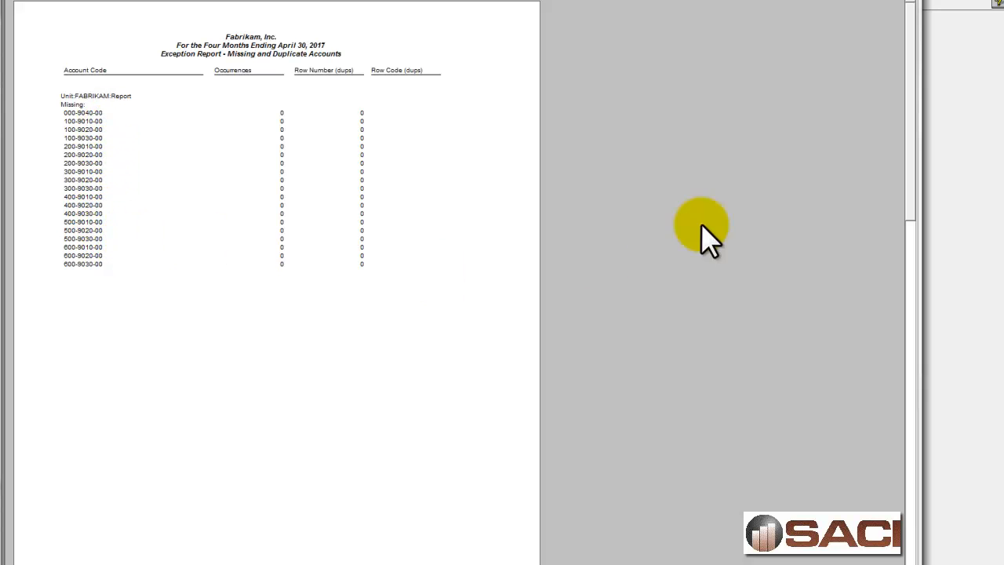
left_click(911, 0)
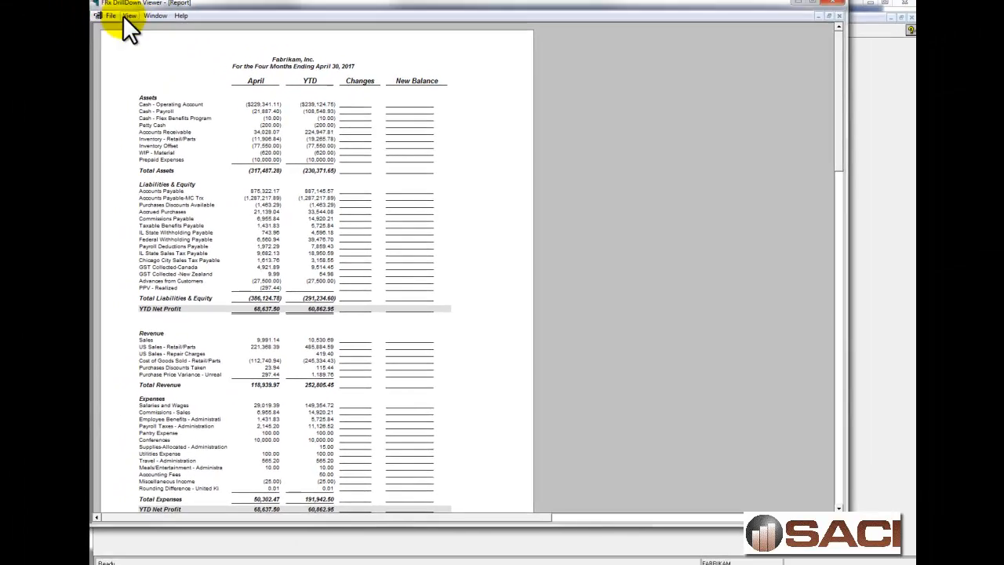
Step: Show the regenerated report at 75 percent magnification and examine the end of the page for an out-of-balance line
left_click(130, 15)
left_click(139, 103)
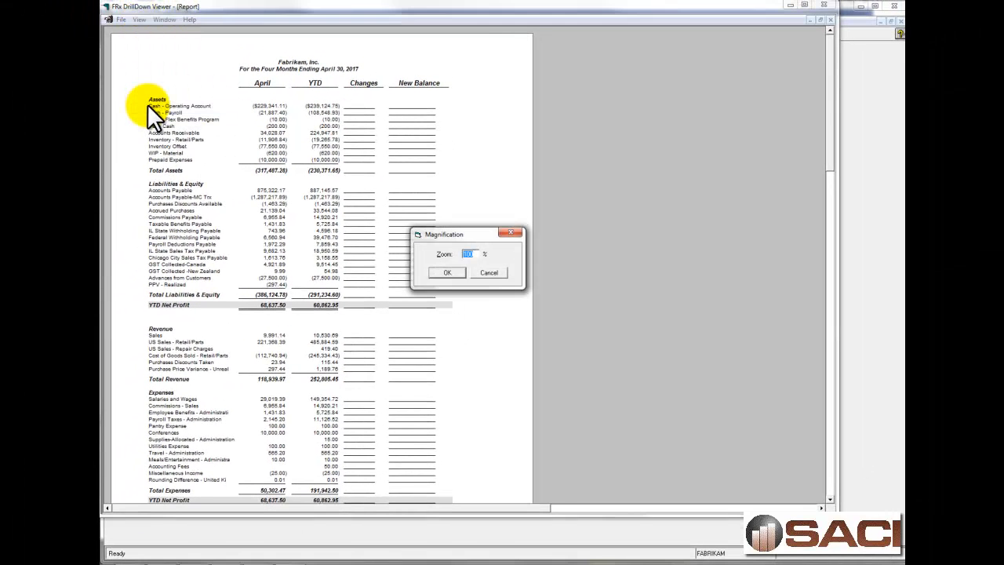
type("75")
key("Return")
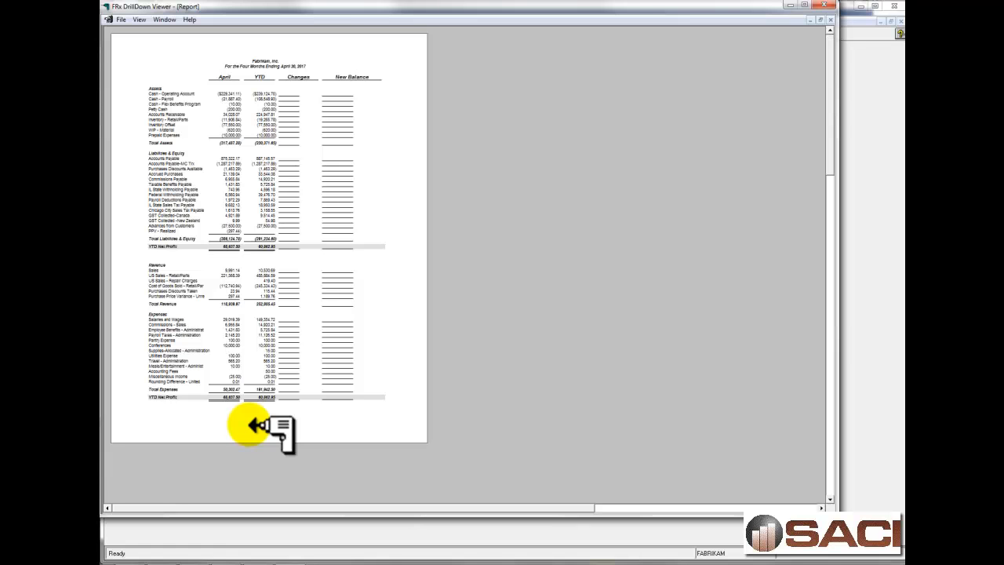
scroll(831, 482, "down", 6)
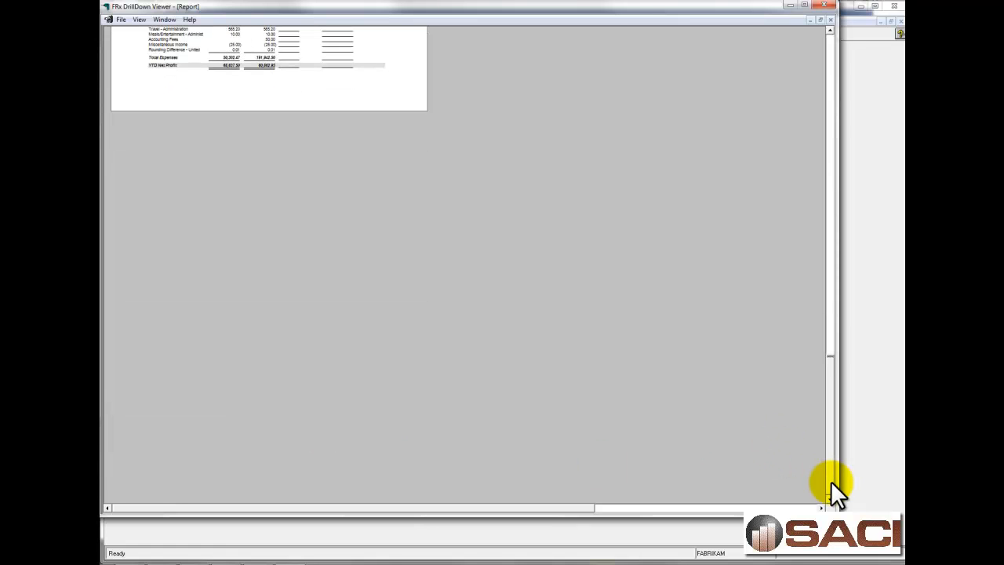
left_click(831, 39)
left_click(830, 39)
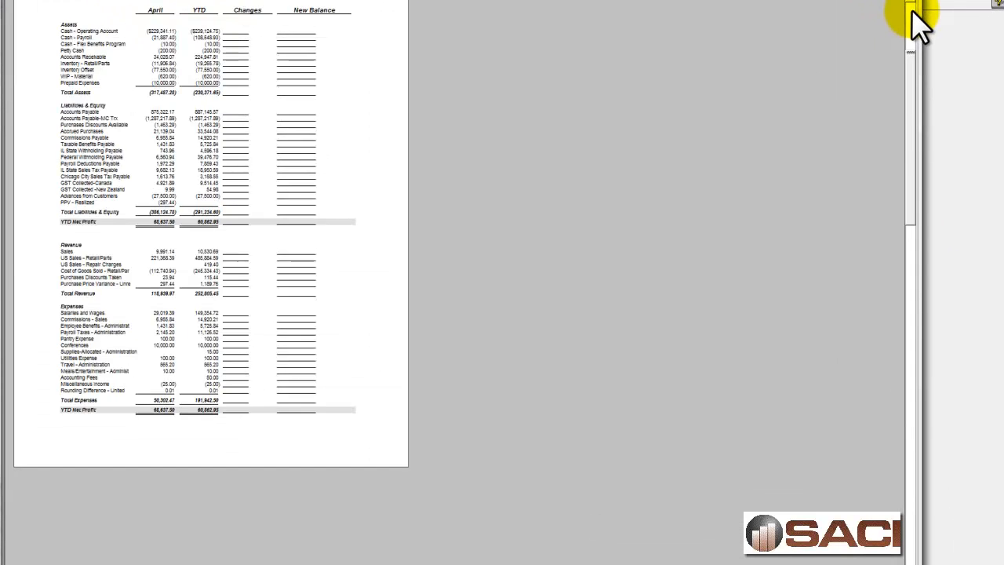
left_click(911, 9)
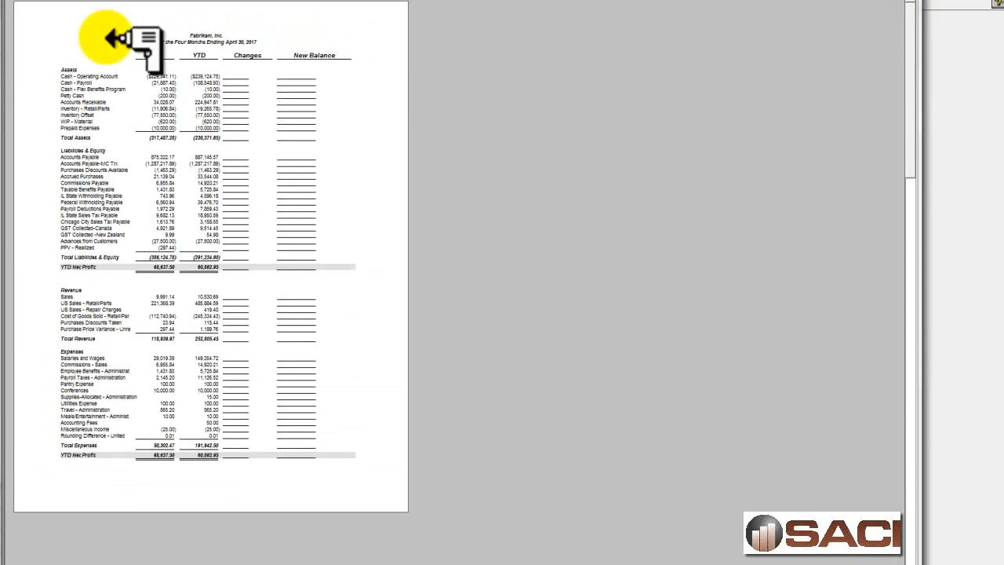
Step: Set up a print of only the exception report for the current reporting unit, with PDFCreator as the printer
left_click(26, 0)
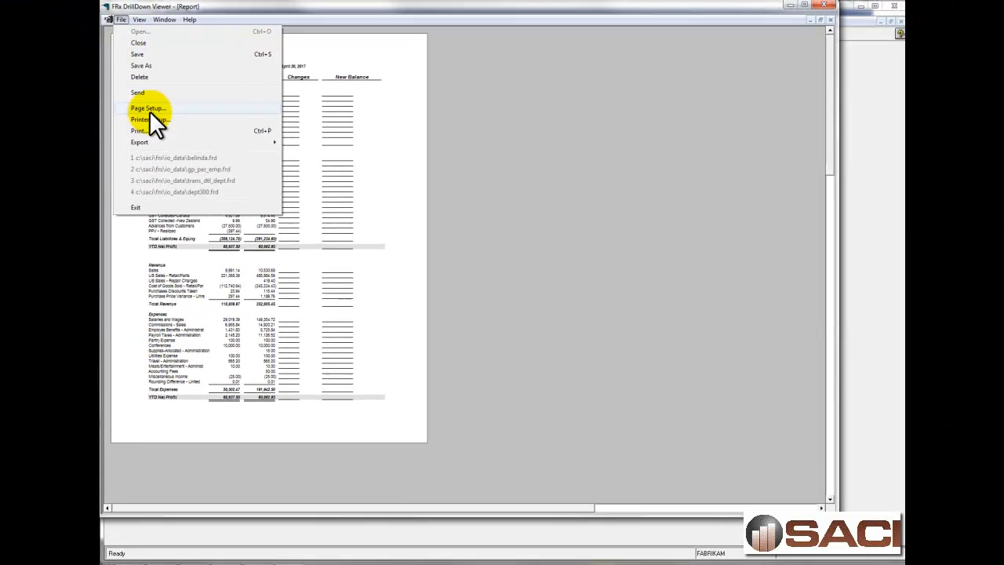
left_click(67, 126)
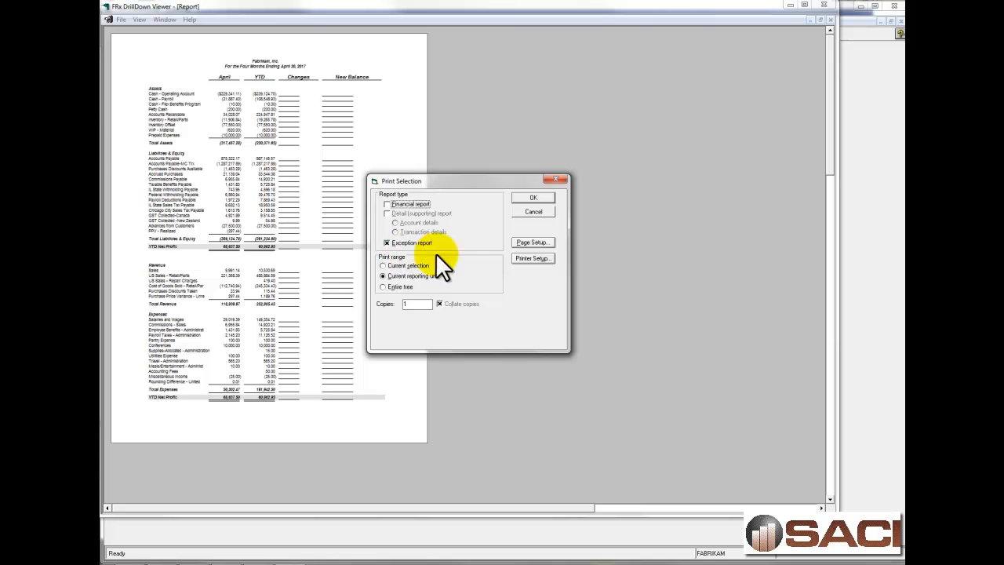
left_click(548, 262)
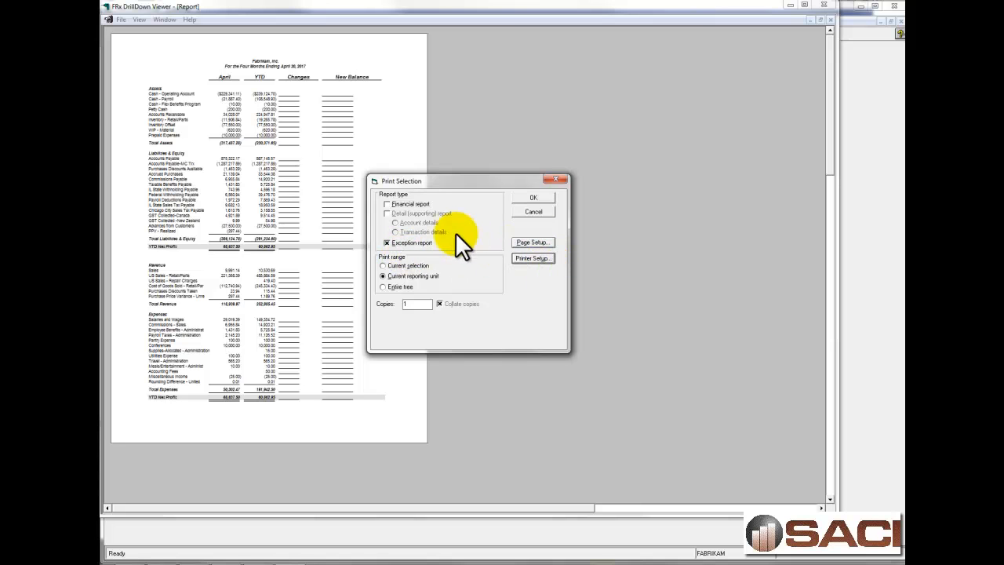
left_click(473, 249)
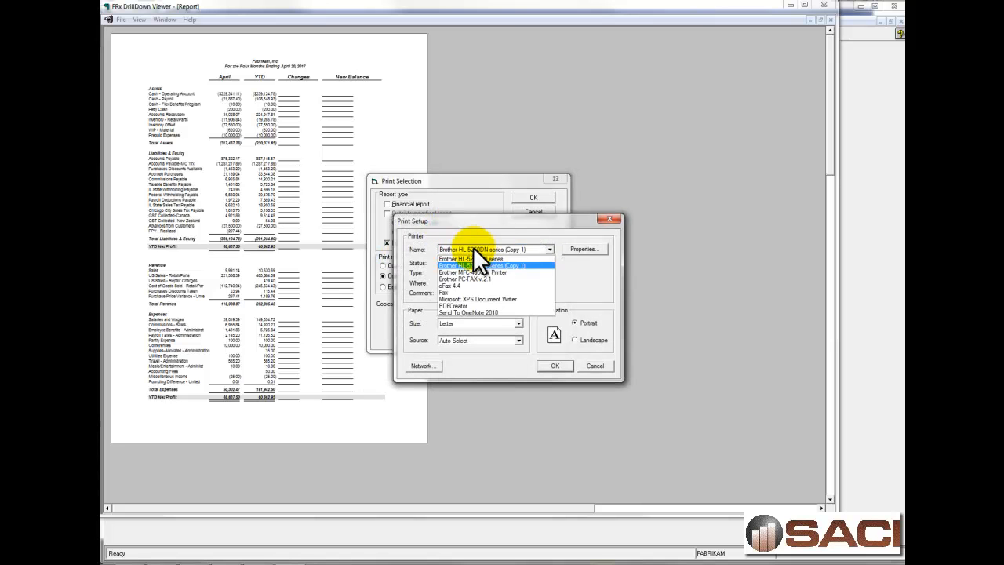
left_click(468, 304)
left_click(557, 366)
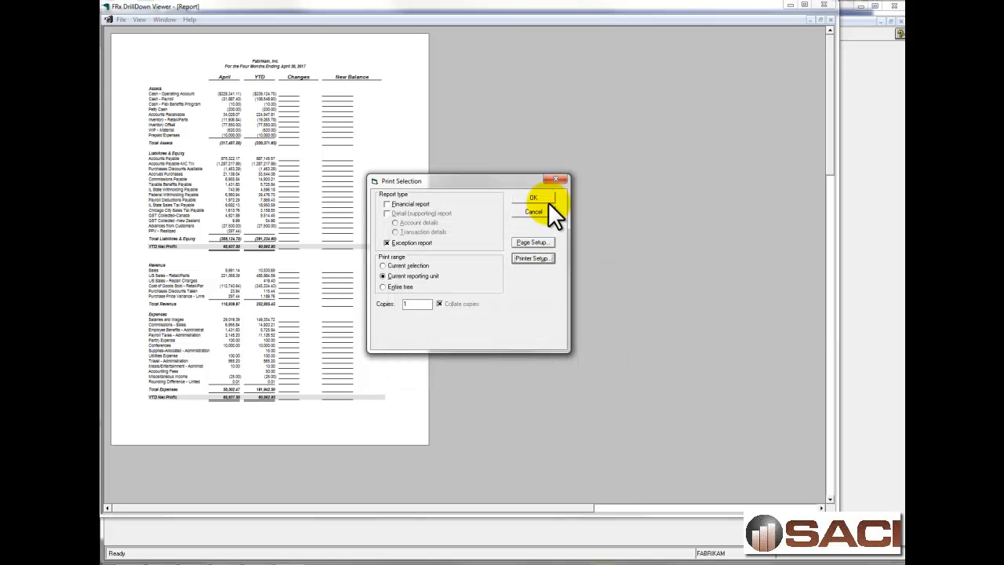
Step: Print the exception report to a PDF file in the Backups SQL folder, review the resulting document, and close it
left_click(546, 198)
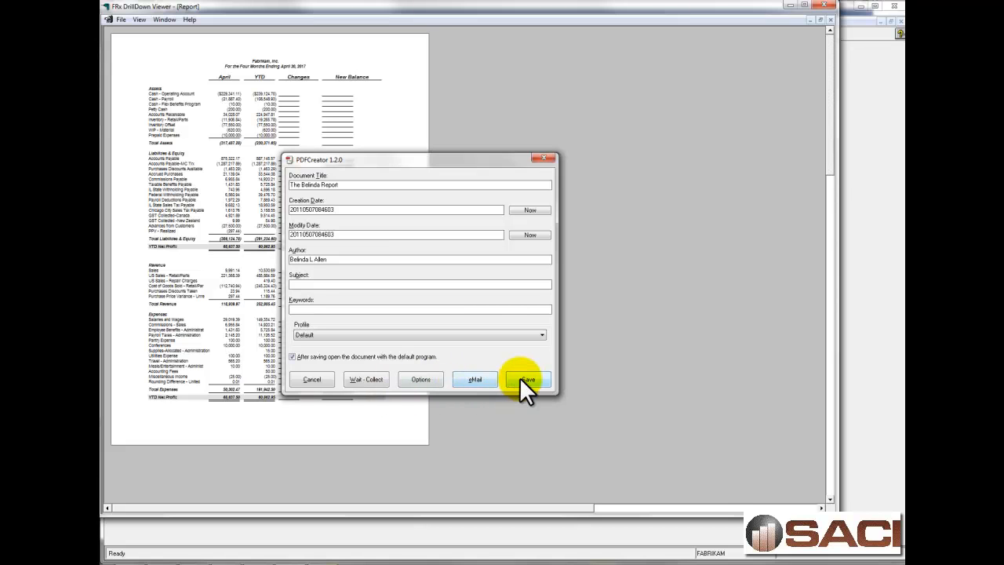
left_click(525, 379)
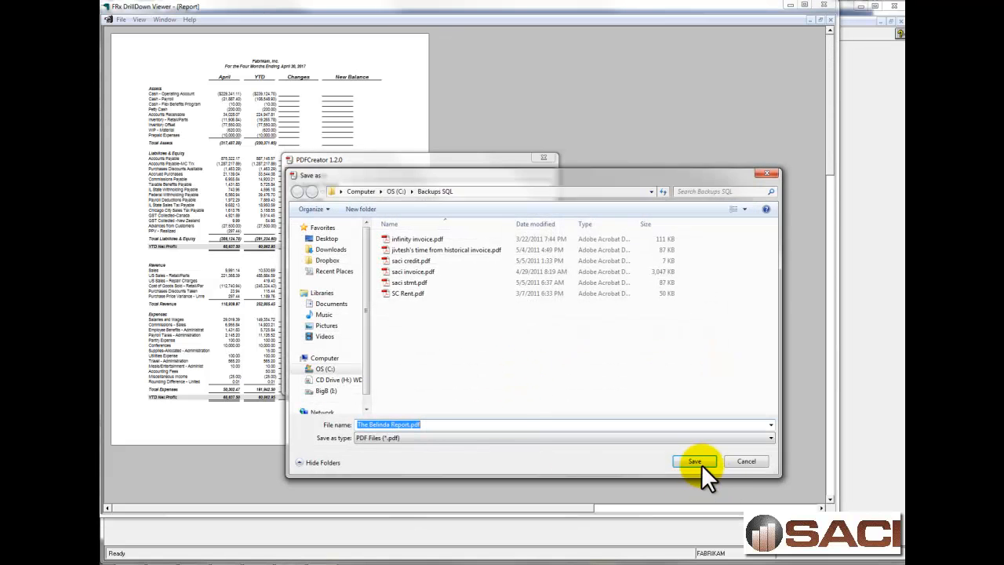
left_click(700, 462)
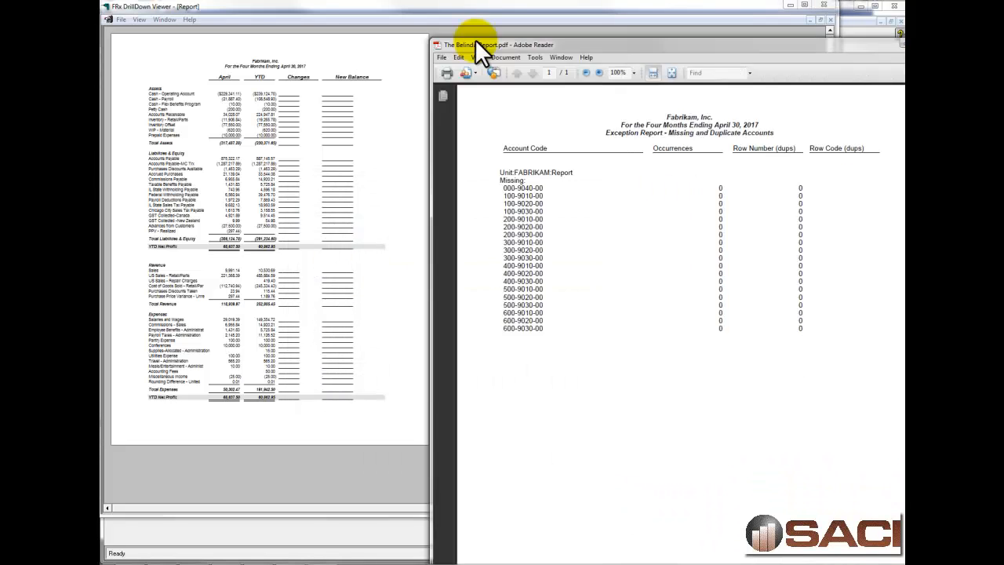
left_click_drag(477, 38, 246, 7)
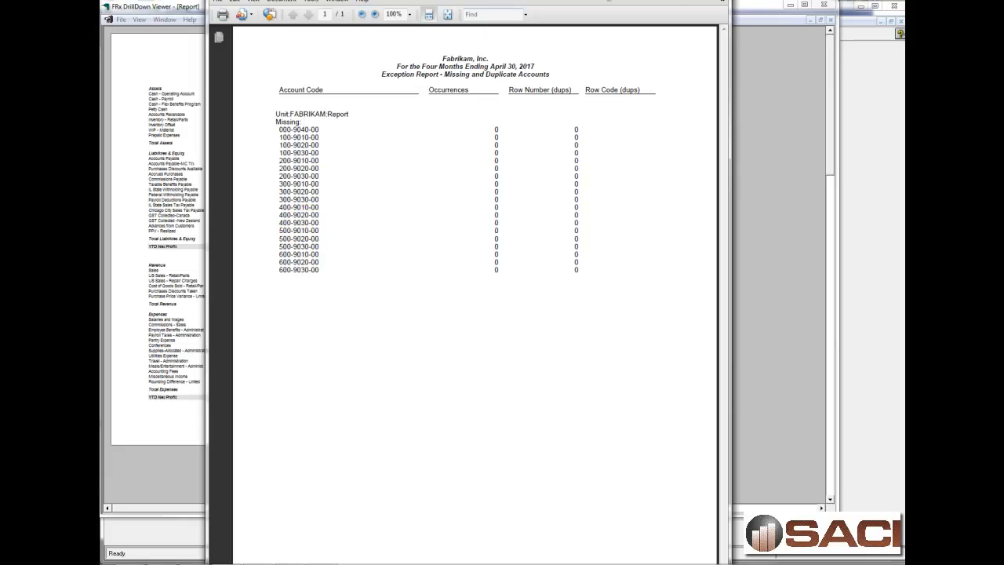
left_click(722, 3)
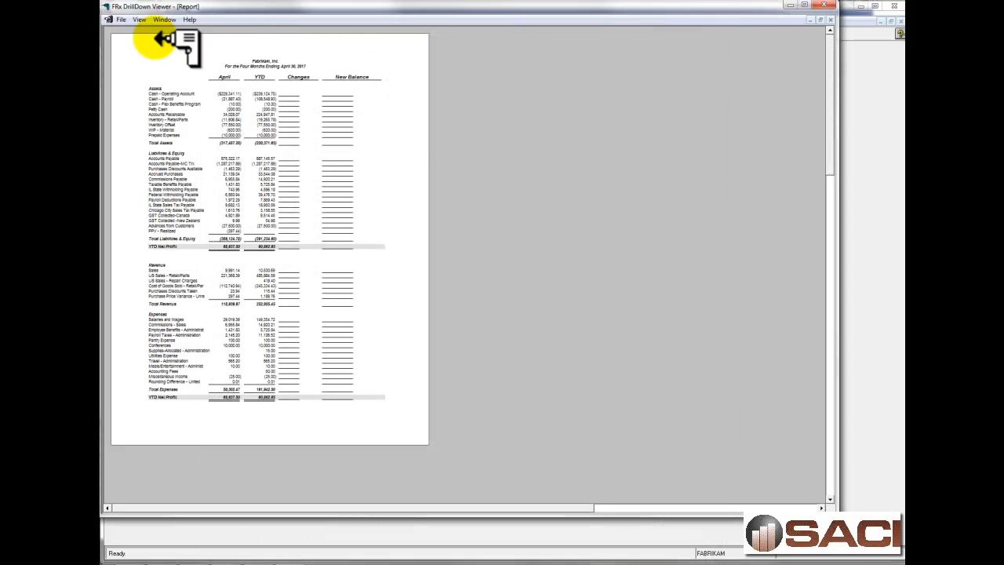
Step: Set up an Excel worksheet export with the financial report excluded and the exception report included, and close the export options without exporting
left_click(123, 21)
mouse_move(156, 139)
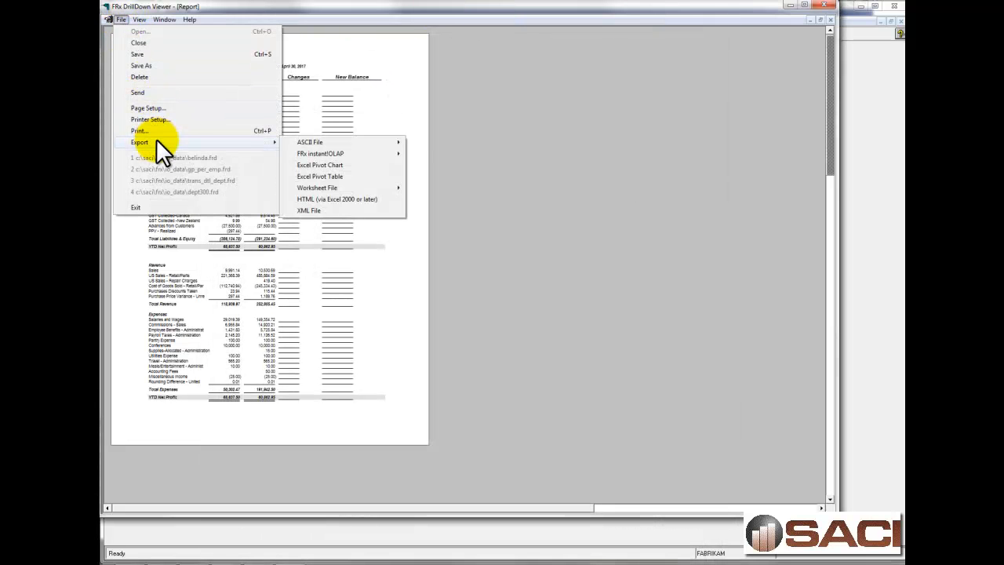
mouse_move(363, 188)
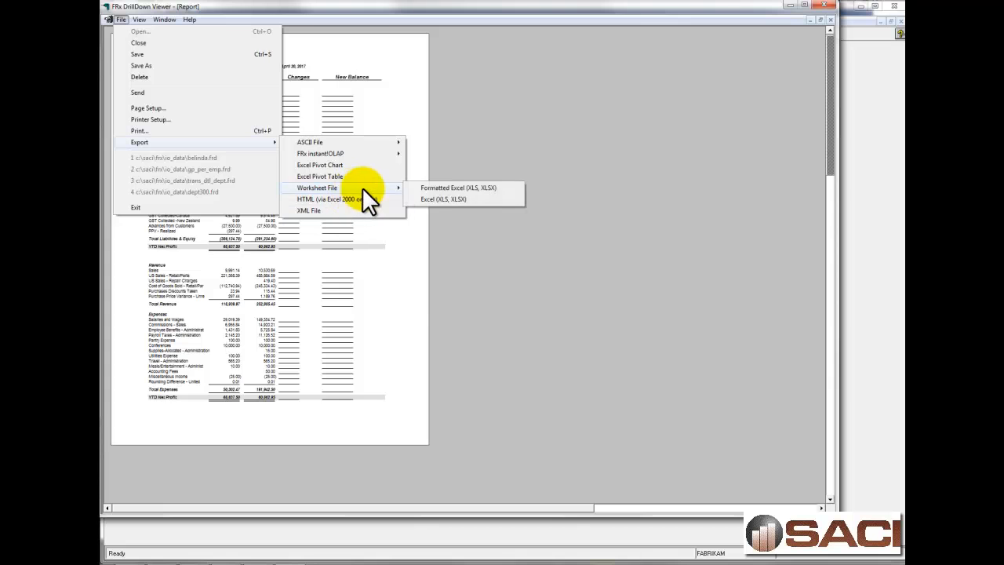
left_click(440, 200)
left_click(489, 289)
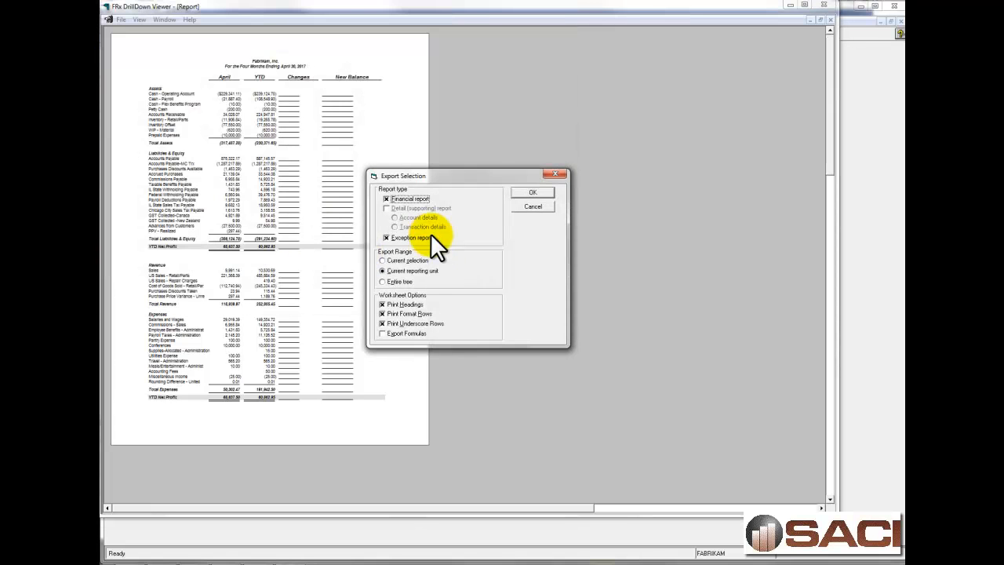
left_click(411, 198)
left_click(559, 174)
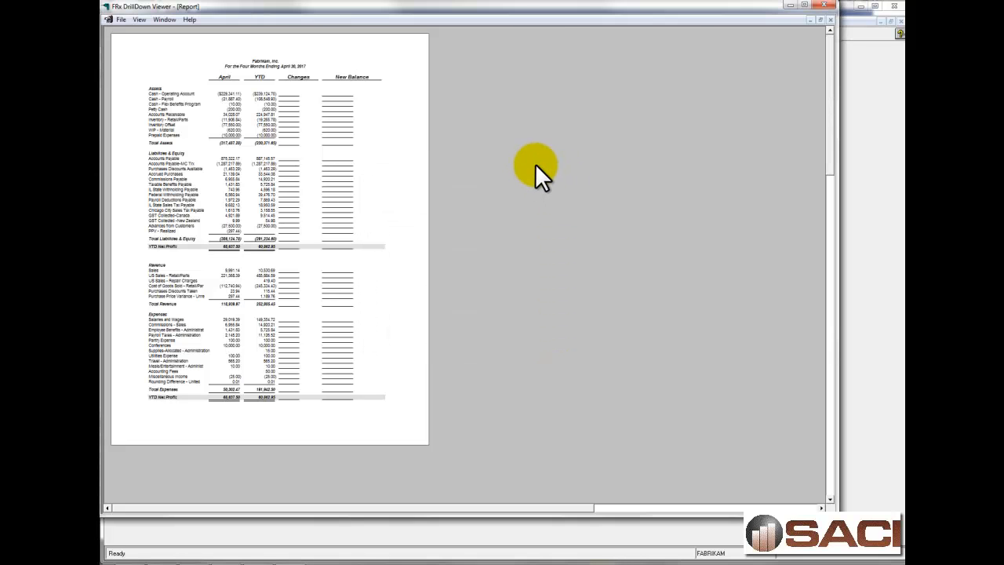